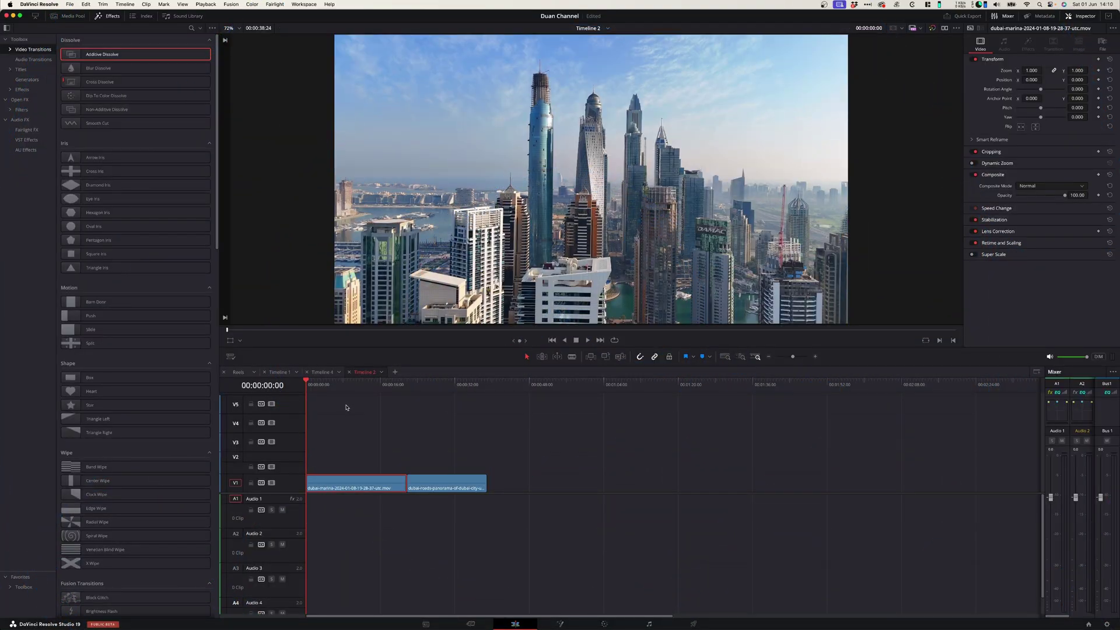
{"action": "left_click_drag", "start_coordinate": [344, 388], "coordinate": [453, 395]}
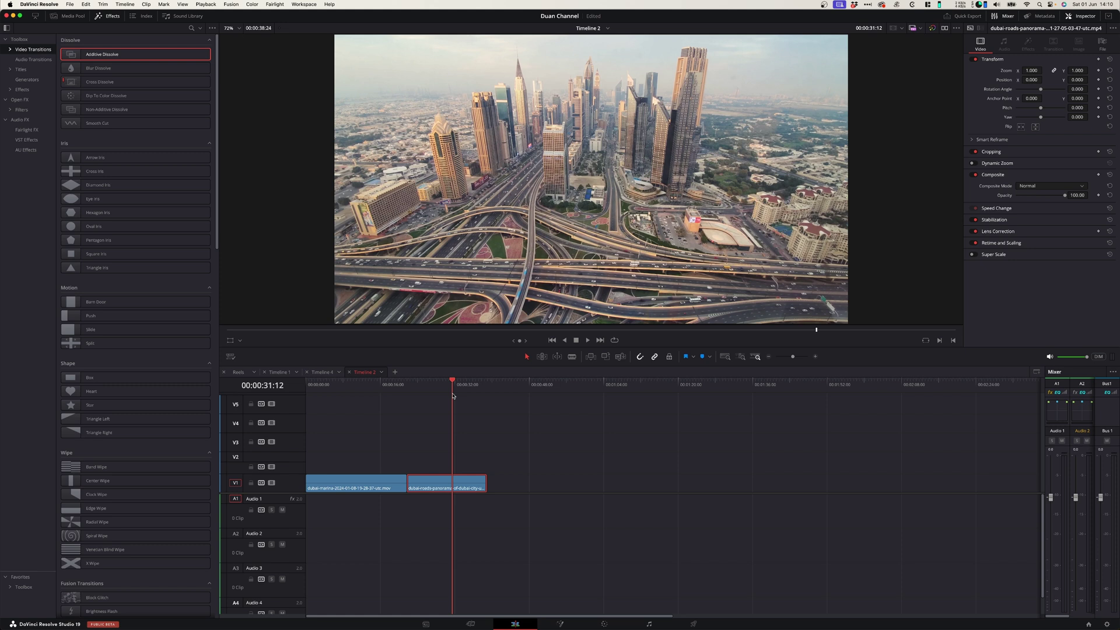
{"action": "left_click_drag", "start_coordinate": [452, 395], "coordinate": [380, 396]}
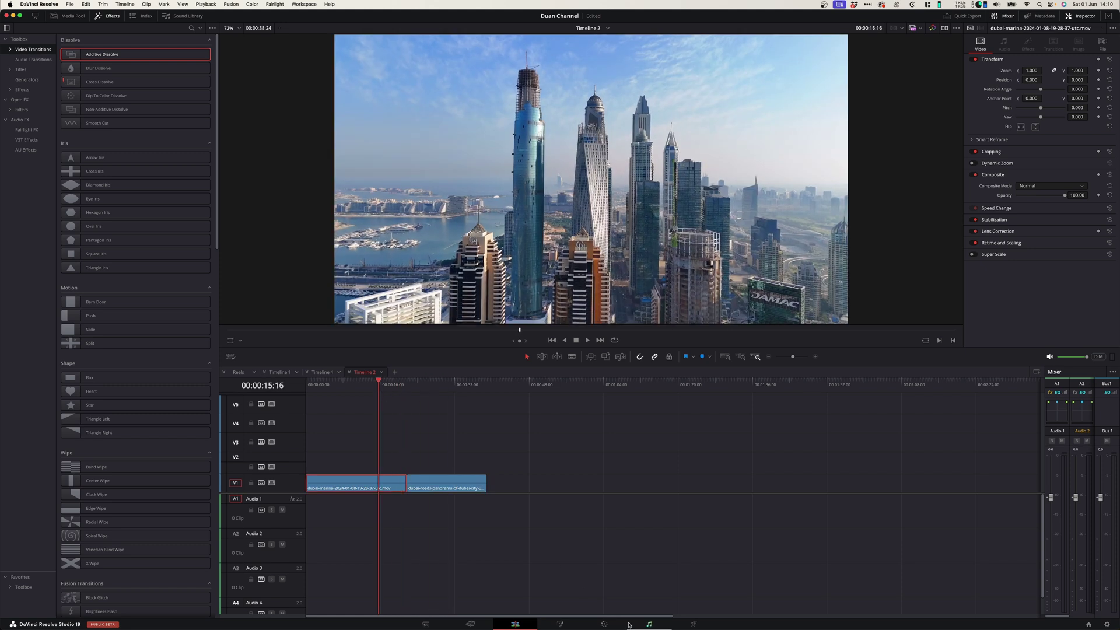
- On the Color page, Shot Match clip 2 (road interchange) to clip 1 (Dubai Marina) for a cooler grade
{"action": "left_click", "coordinate": [604, 623]}
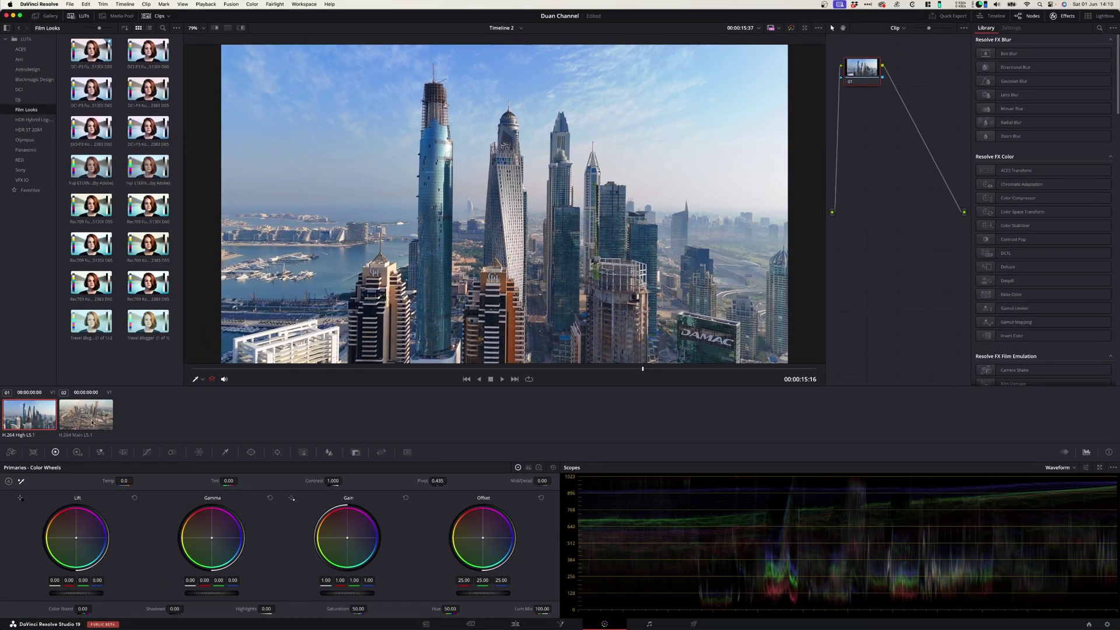
{"action": "left_click", "coordinate": [73, 421]}
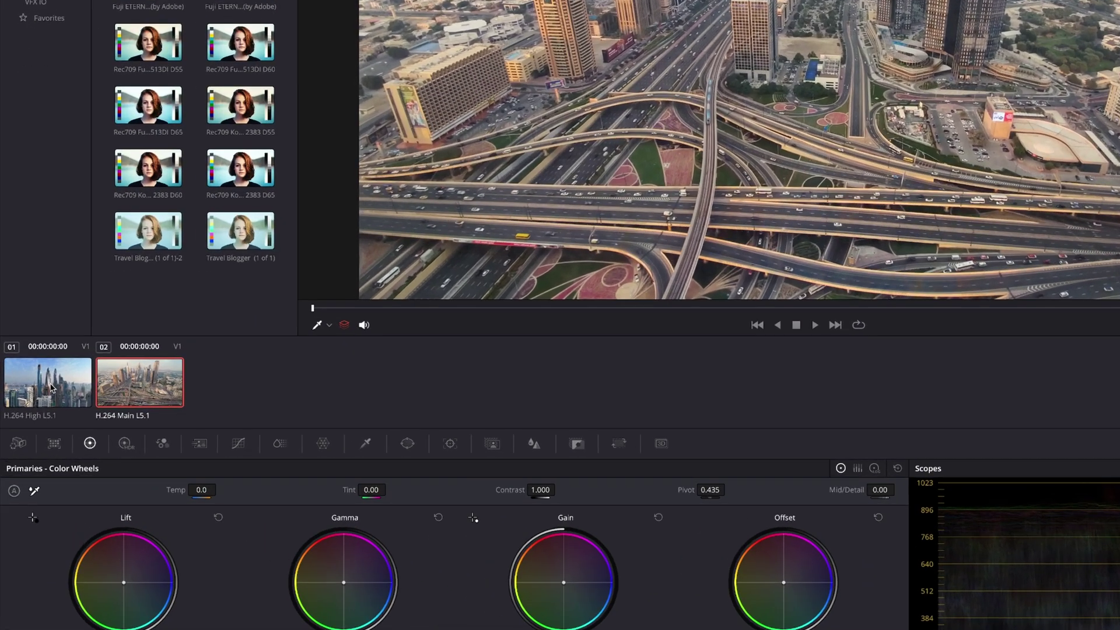
{"action": "right_click", "coordinate": [31, 418]}
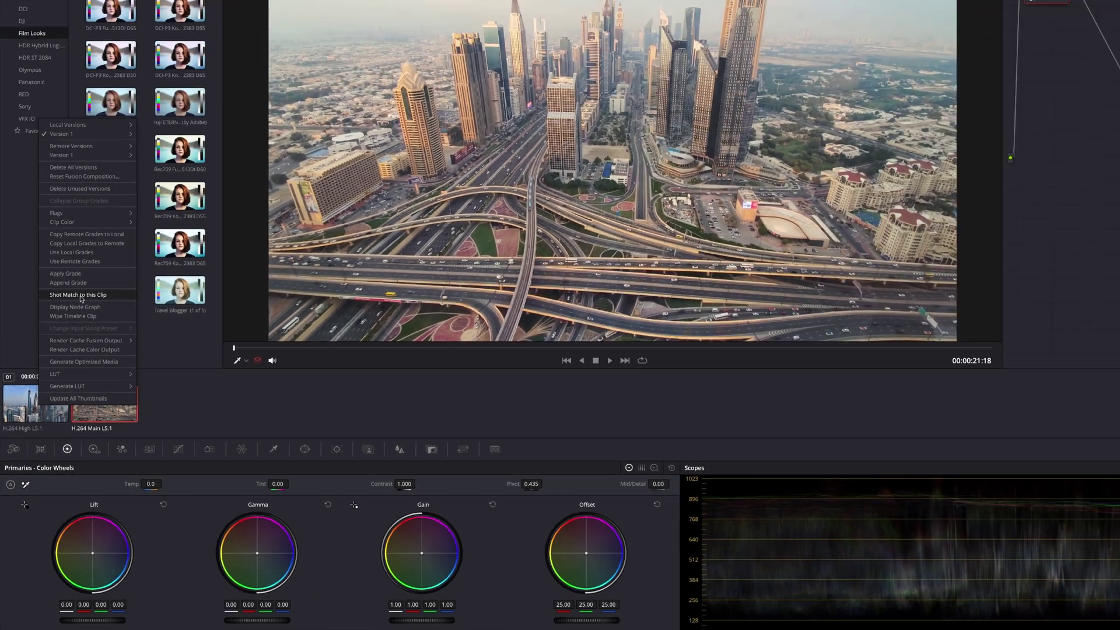
{"action": "left_click", "coordinate": [81, 297]}
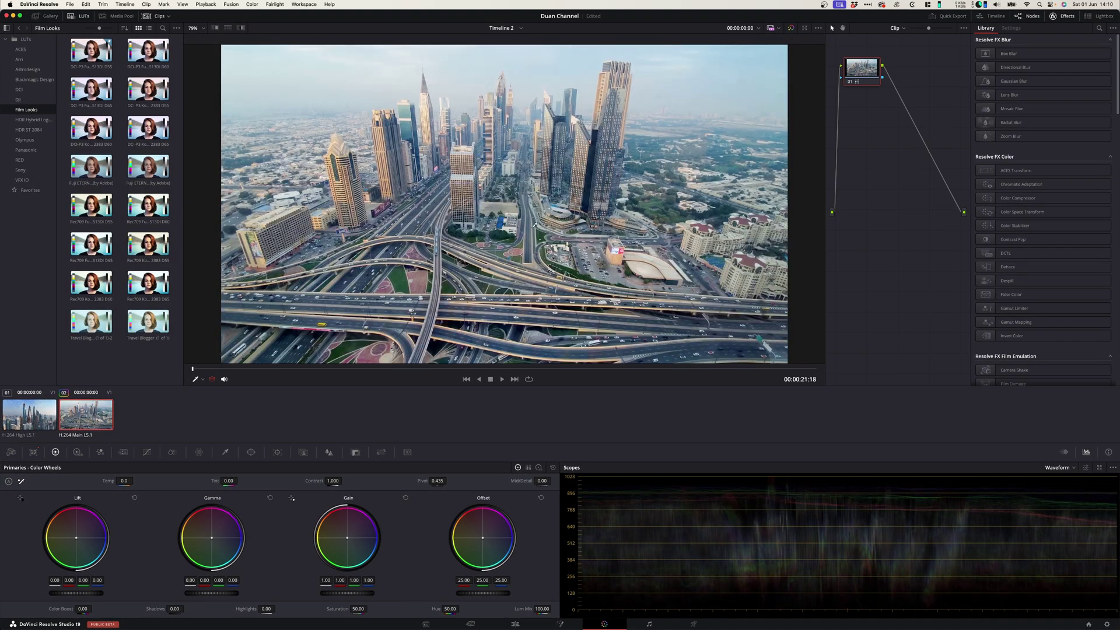
{"action": "left_click", "coordinate": [32, 419]}
{"action": "left_click", "coordinate": [81, 420]}
{"action": "left_click", "coordinate": [31, 418]}
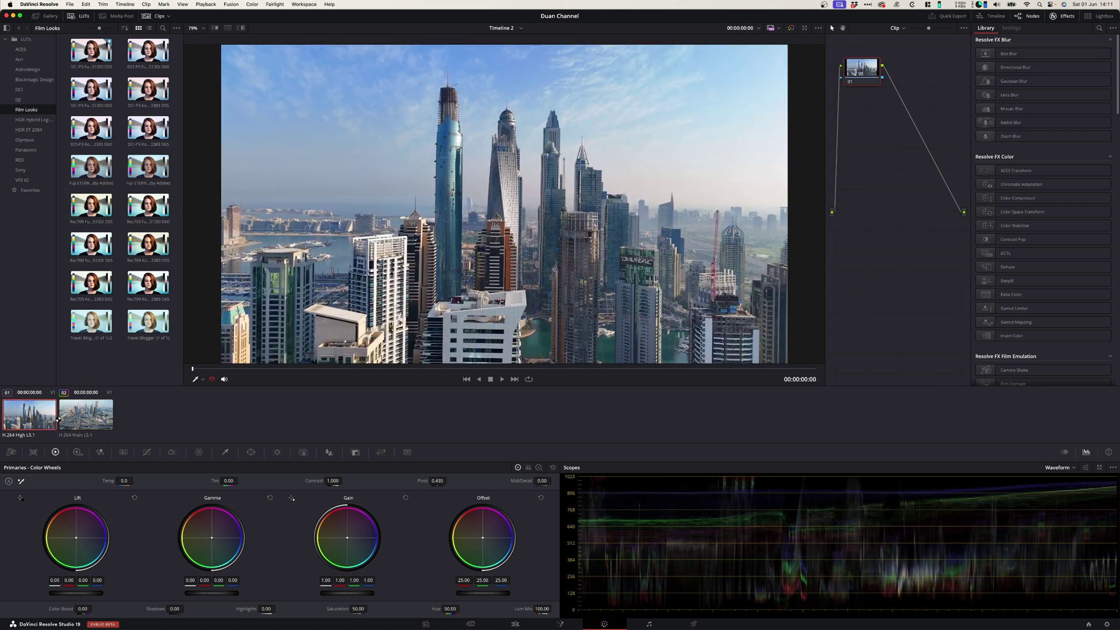
{"action": "left_click", "coordinate": [82, 421]}
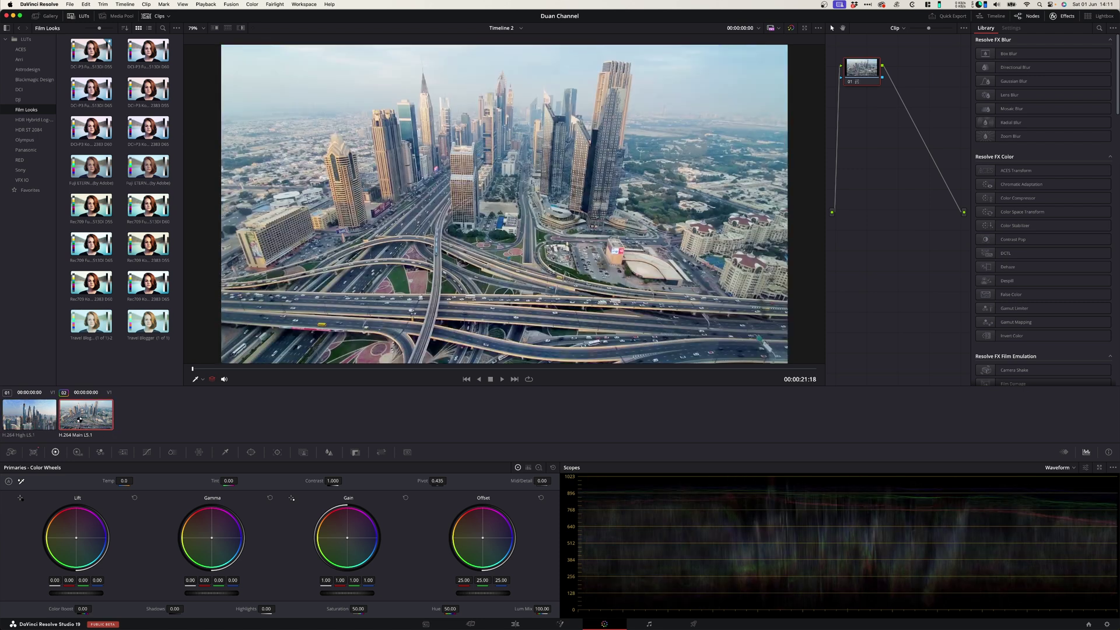
{"action": "left_click", "coordinate": [28, 421]}
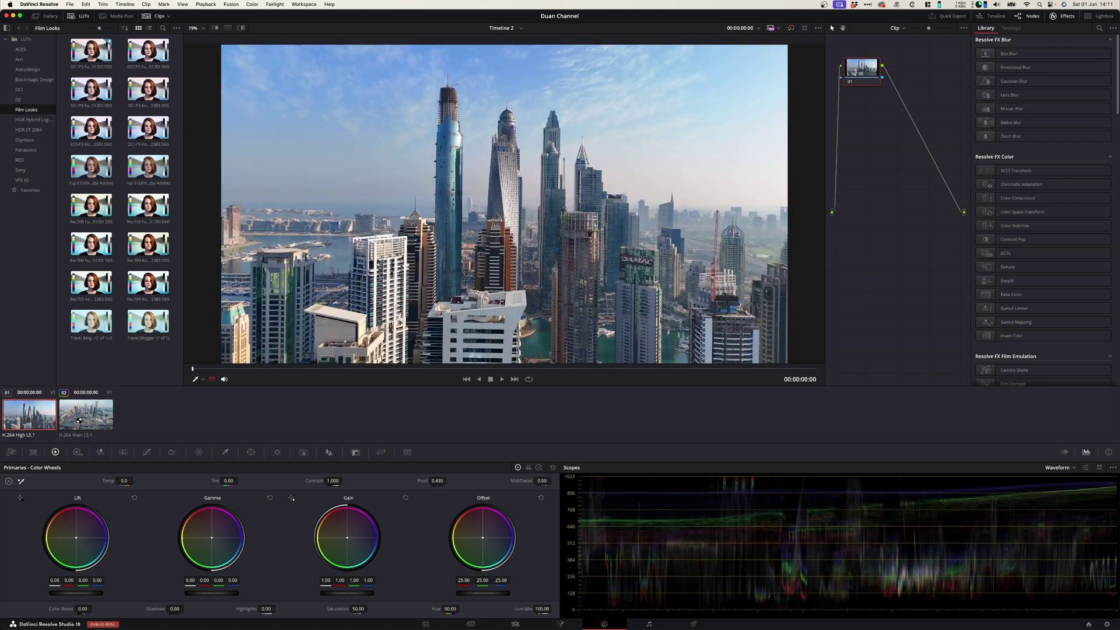
{"action": "left_click", "coordinate": [80, 420]}
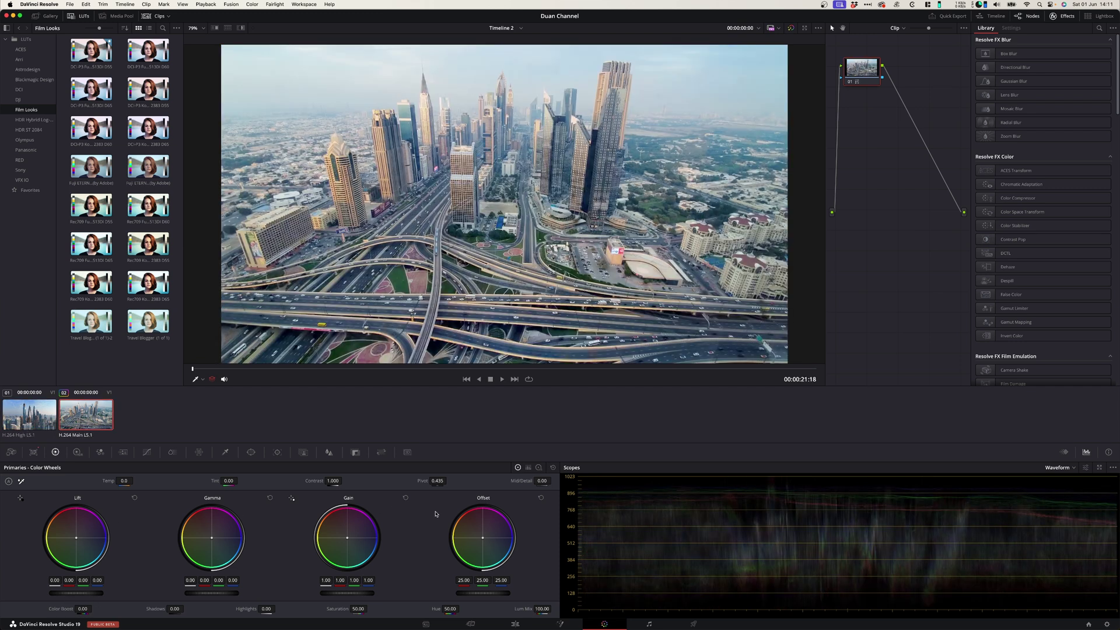